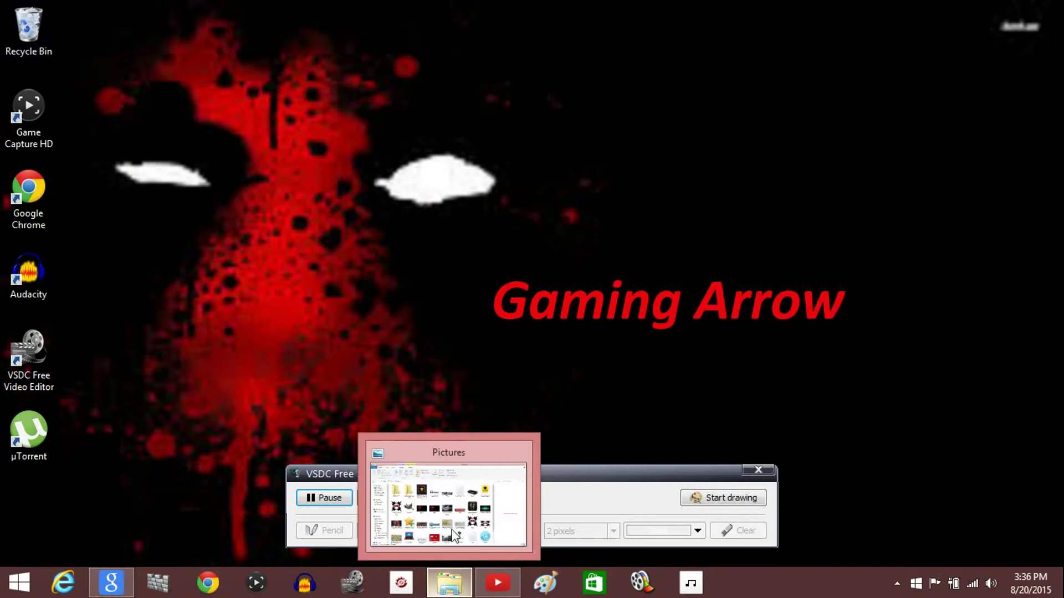
Save the large Deadpool photo from the justjared image search results
left_click(464, 496)
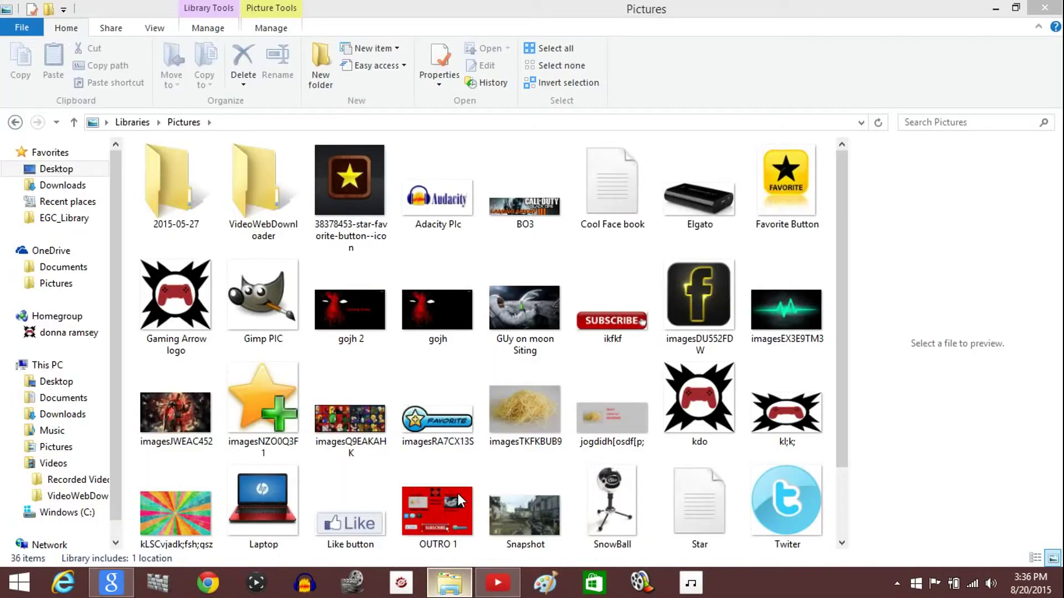
left_click(449, 583)
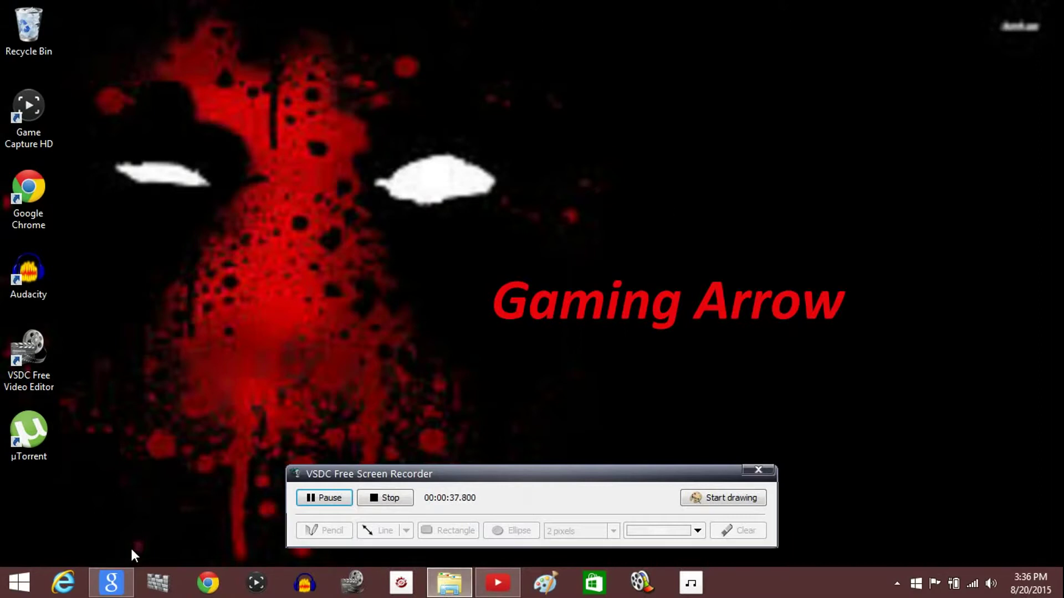
mouse_move(111, 582)
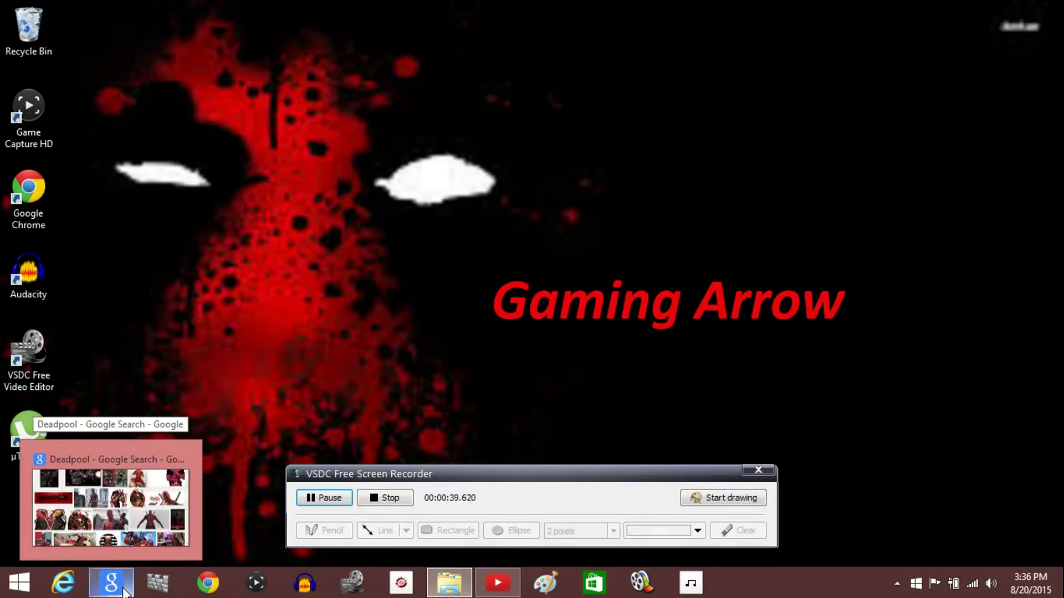
left_click(124, 588)
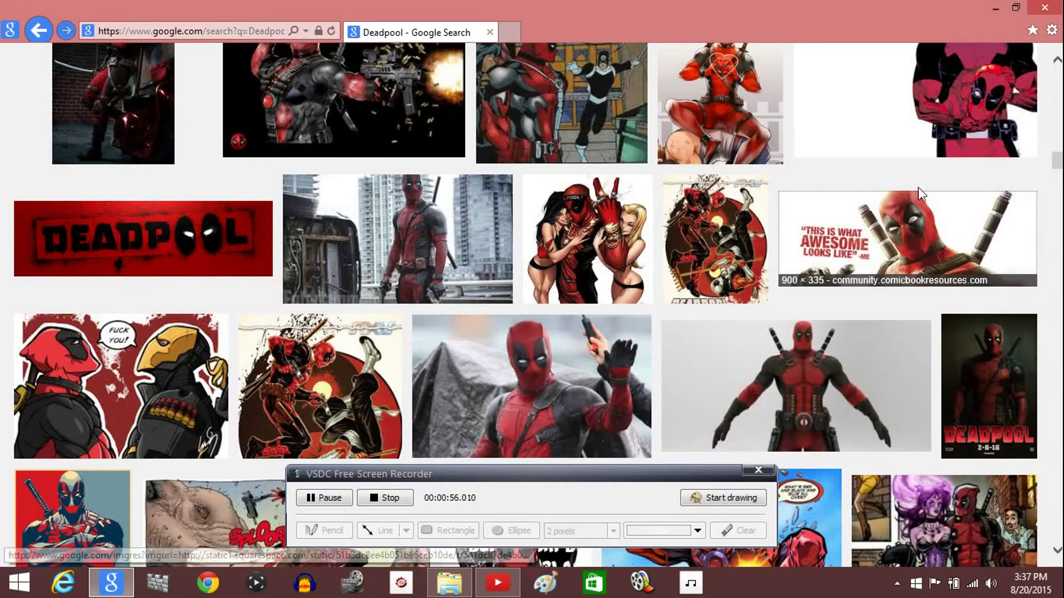
left_click(602, 391)
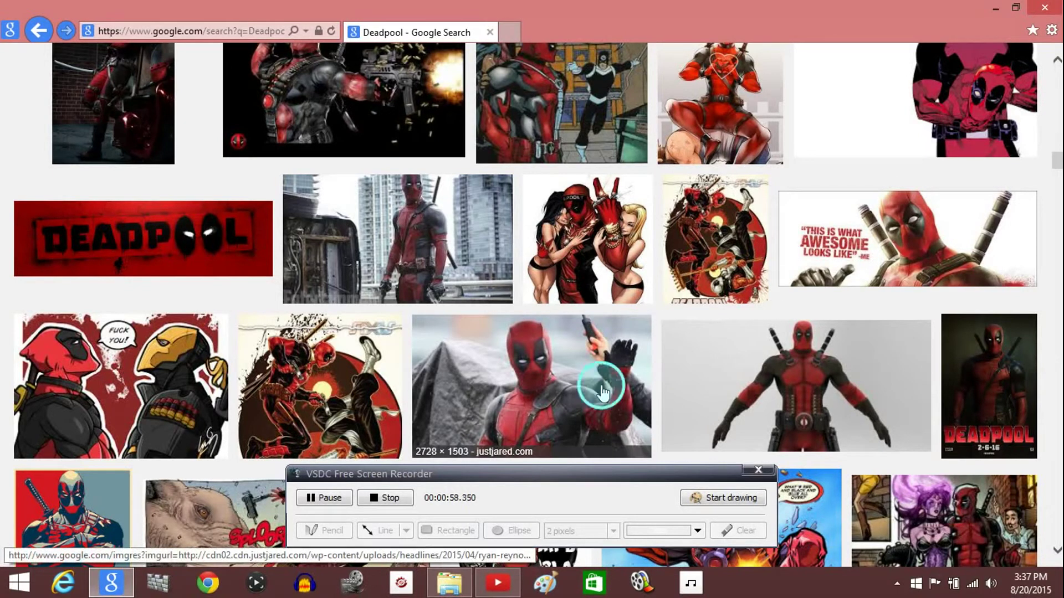
right_click(603, 391)
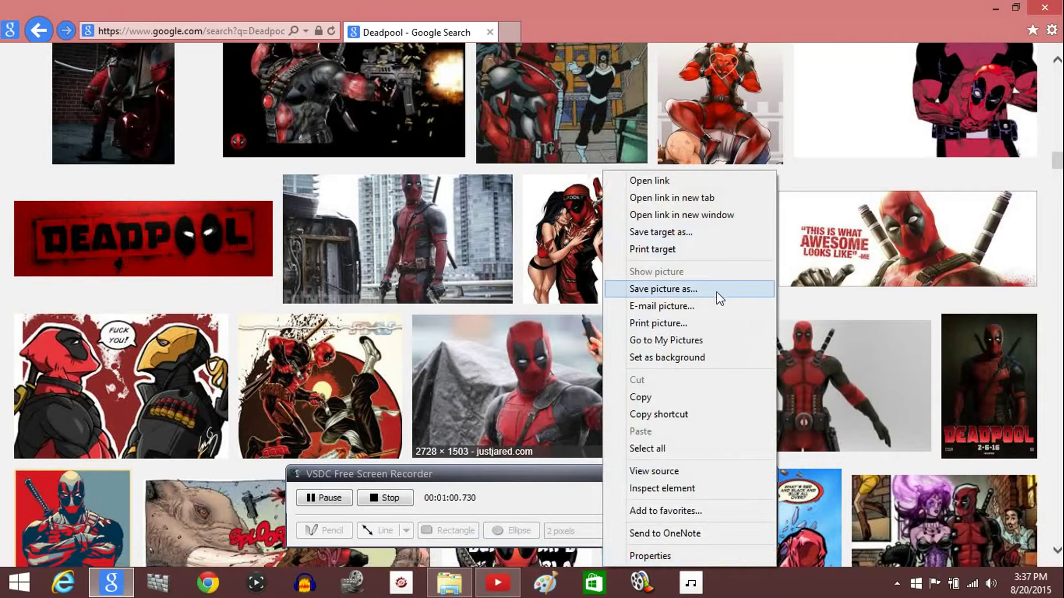
left_click(993, 9)
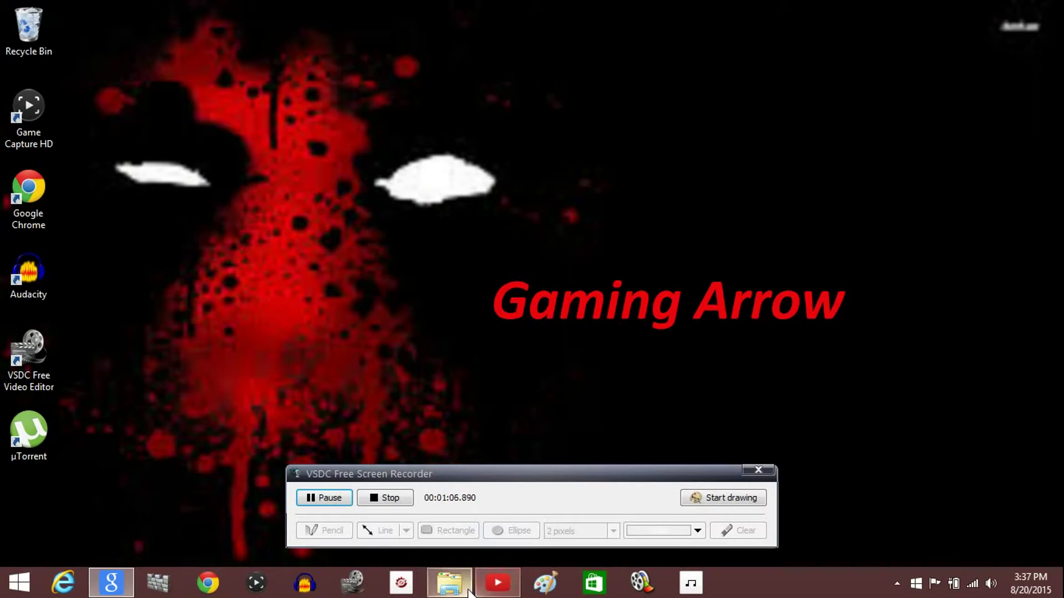
Browse Desktop > Libraries > Pictures and select the gojh 2 image
left_click(449, 583)
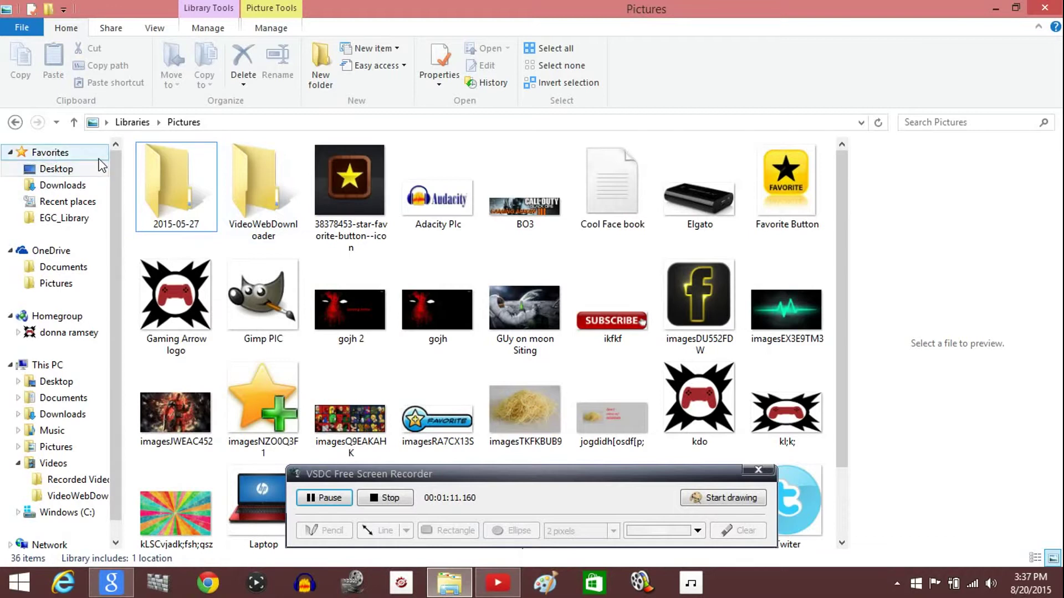
left_click(56, 169)
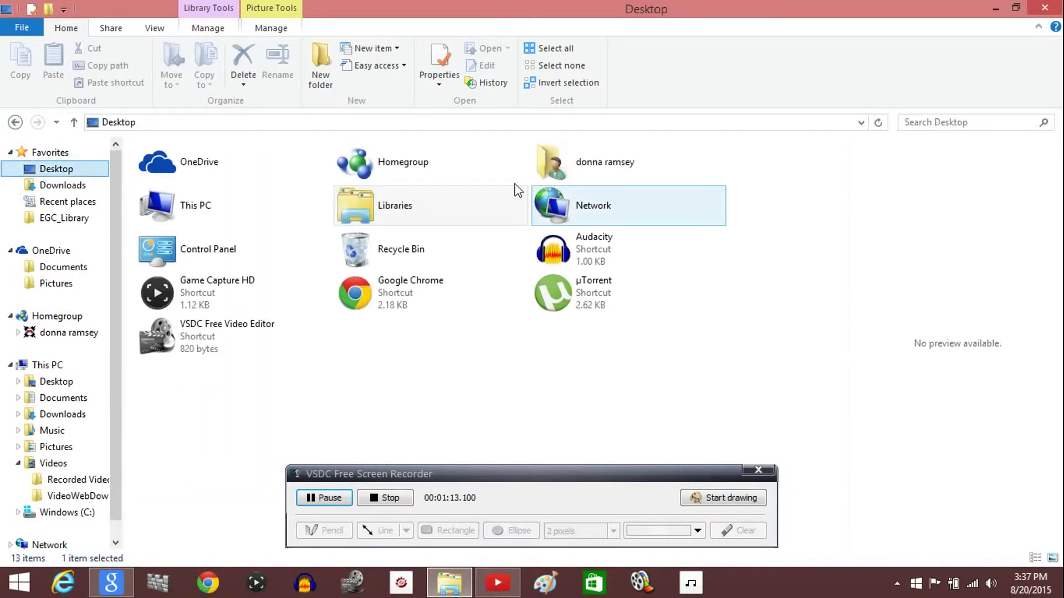
double_click(484, 192)
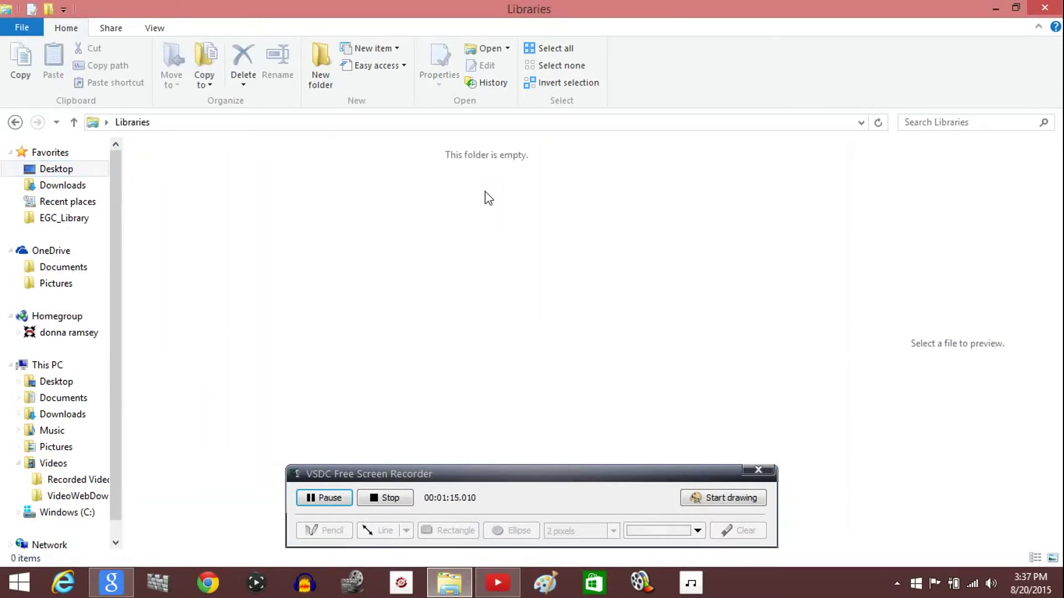
left_click(565, 185)
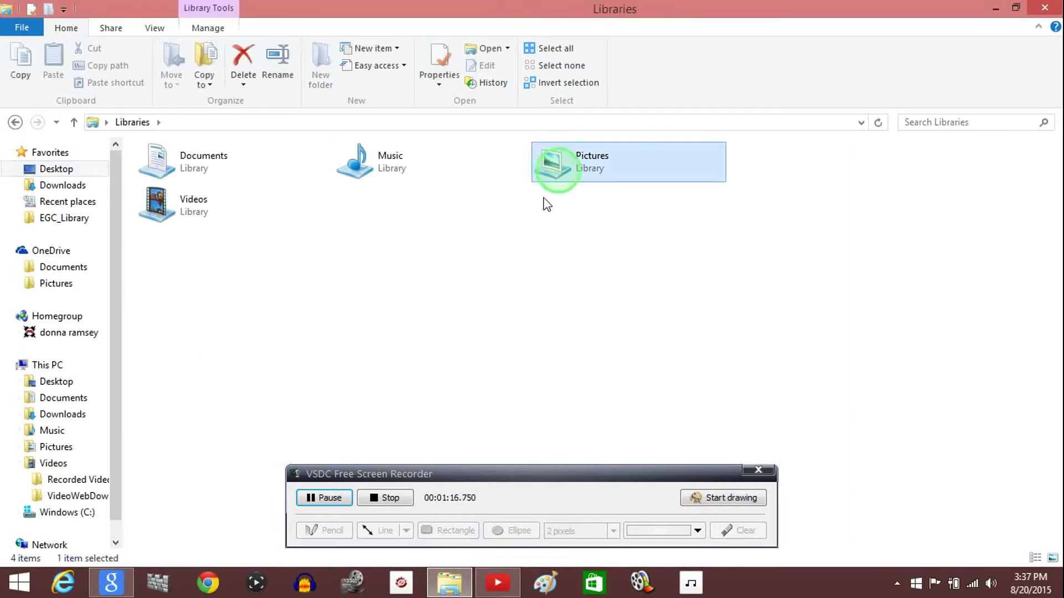
double_click(568, 173)
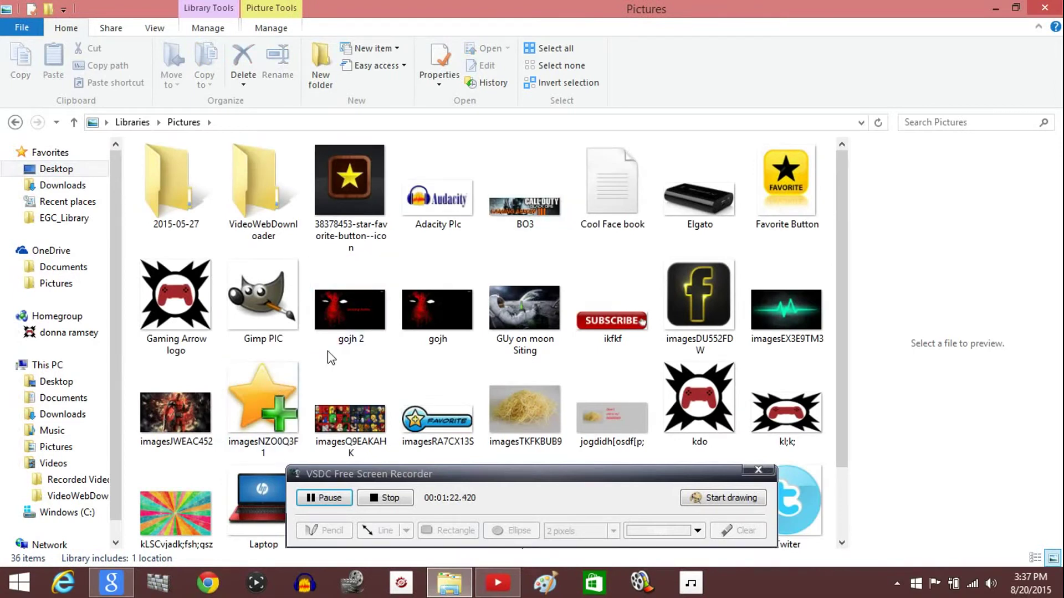
left_click(393, 297)
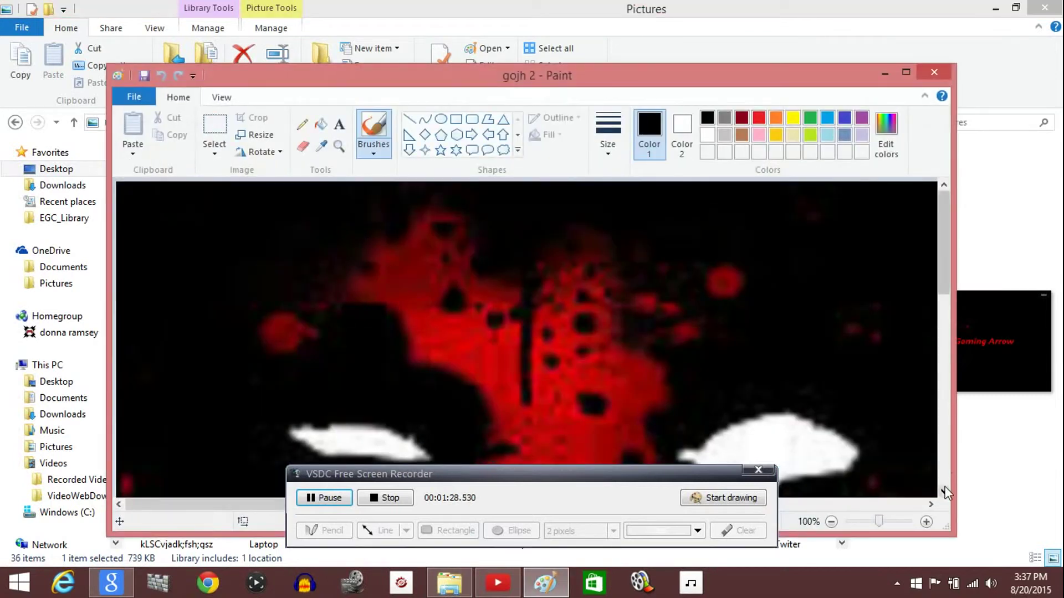
Resize gojh 2 to 2048 x 1152 pixels with Maintain aspect ratio unchecked
left_click_drag(880, 521, 847, 522)
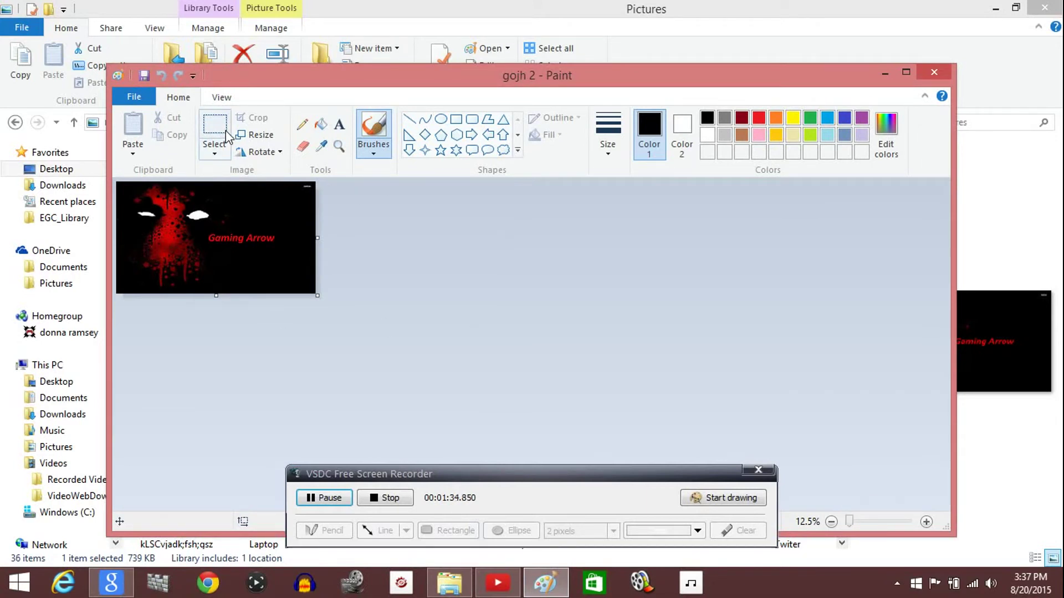
left_click(258, 133)
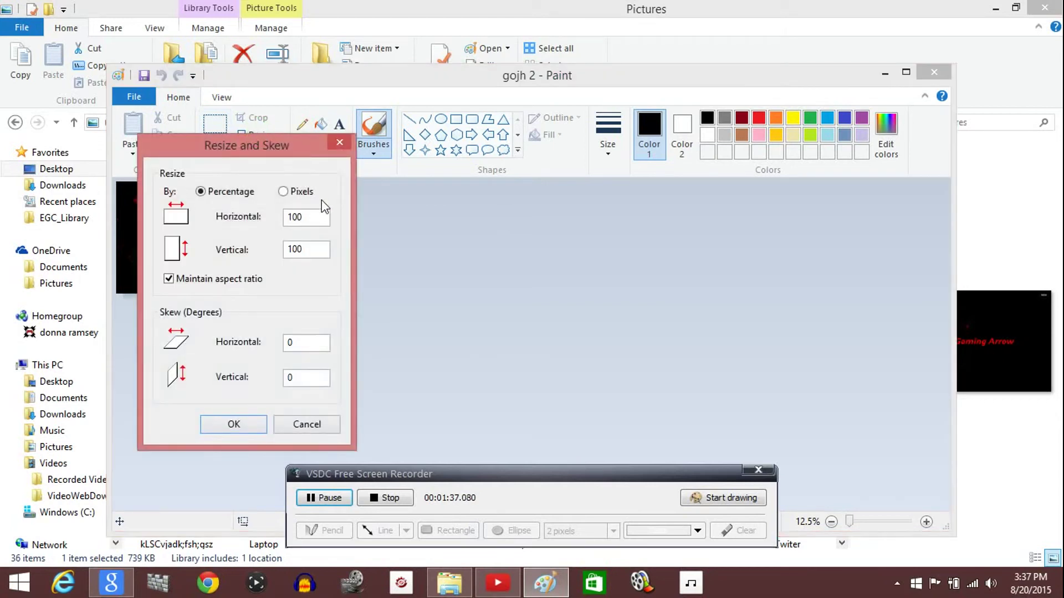
left_click(337, 146)
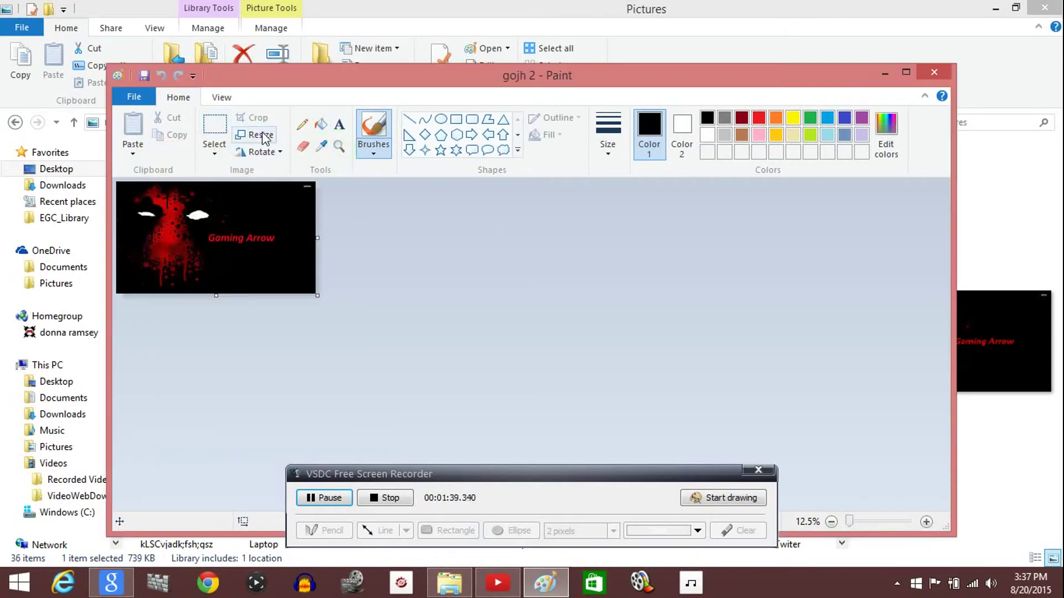
left_click(255, 138)
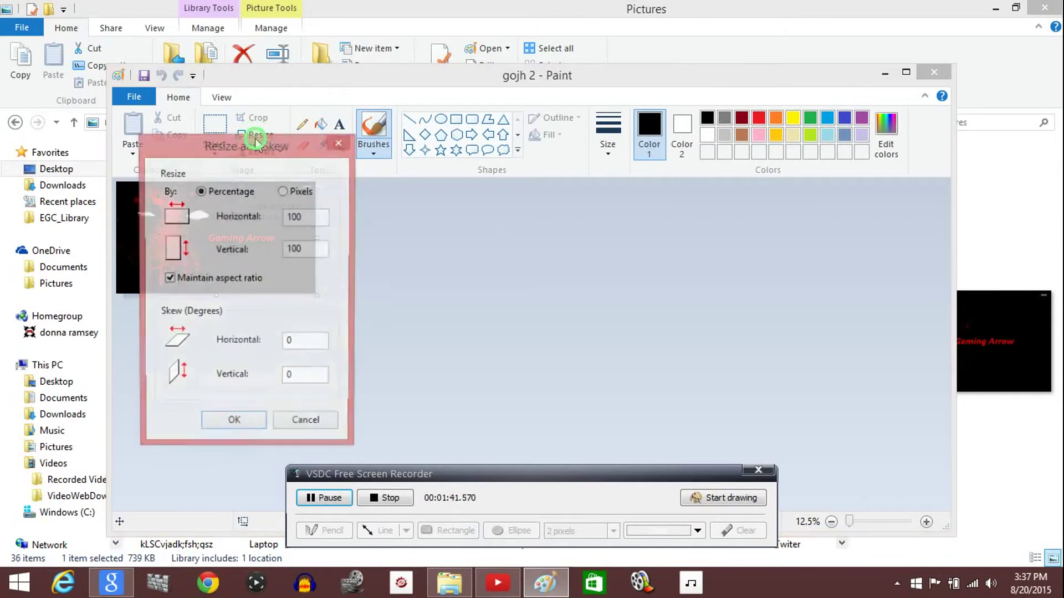
left_click(242, 281)
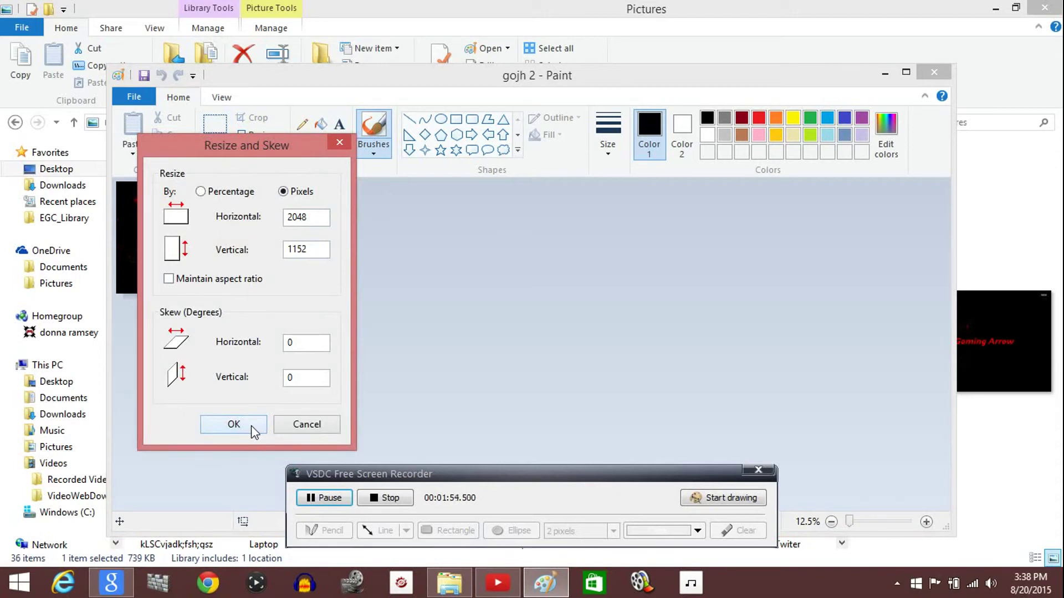
left_click(234, 425)
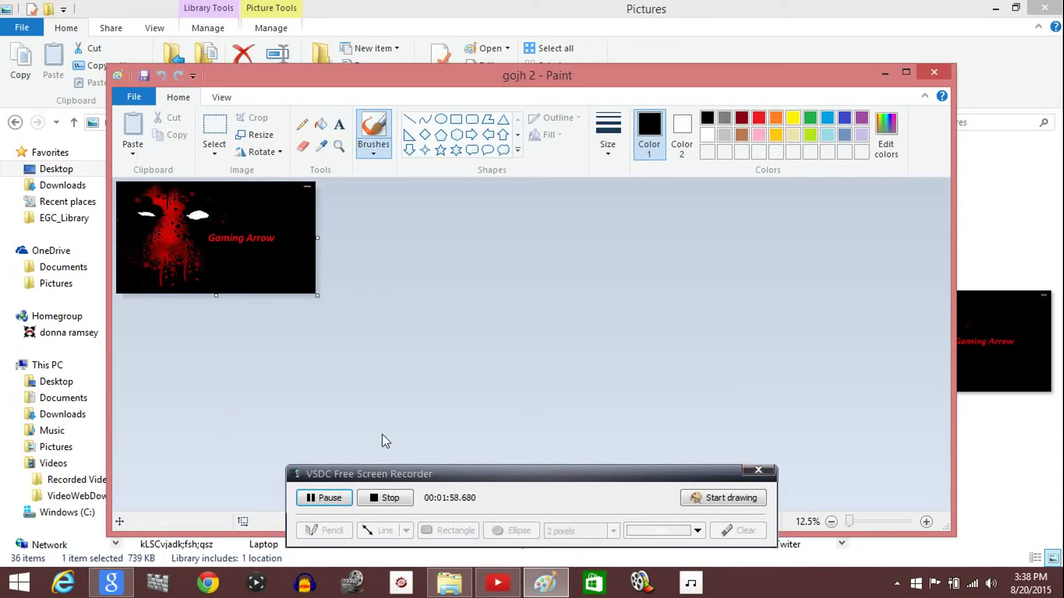
mouse_move(498, 582)
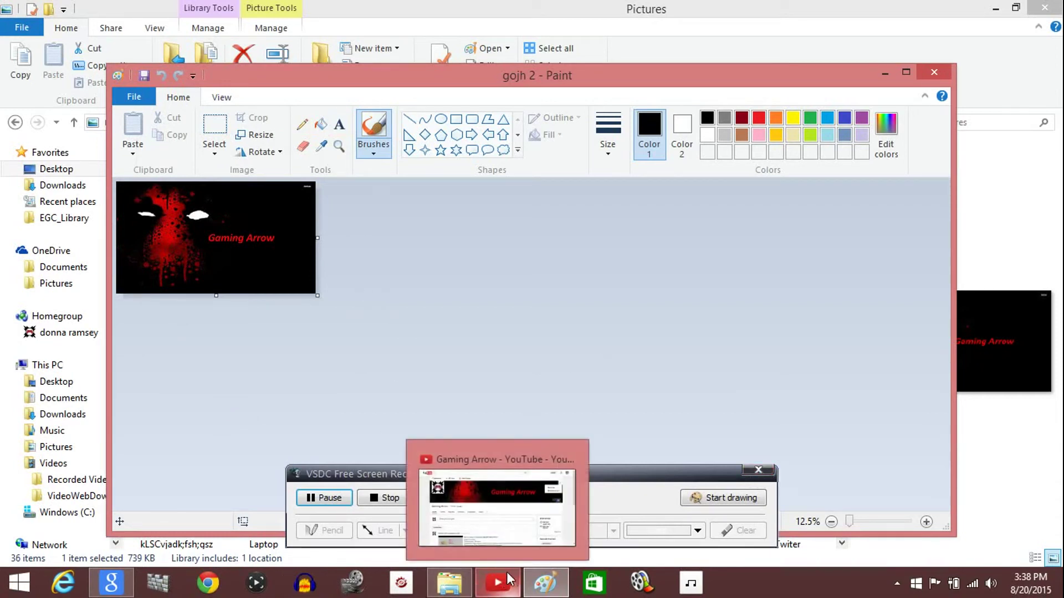
On the Gaming Arrow channel, choose Edit channel art and select a photo from the computer
left_click(510, 529)
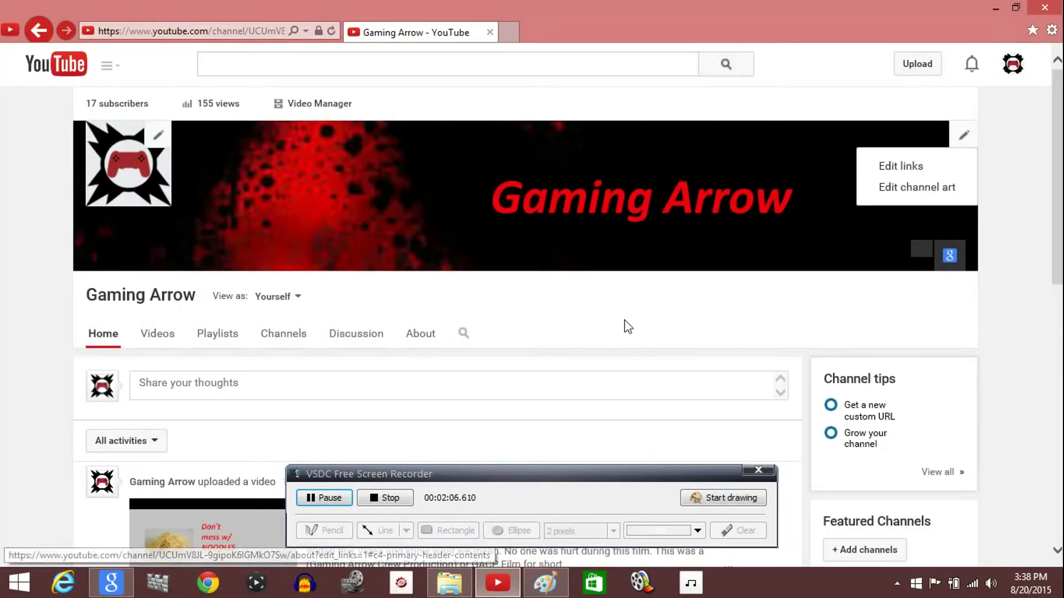
left_click(634, 333)
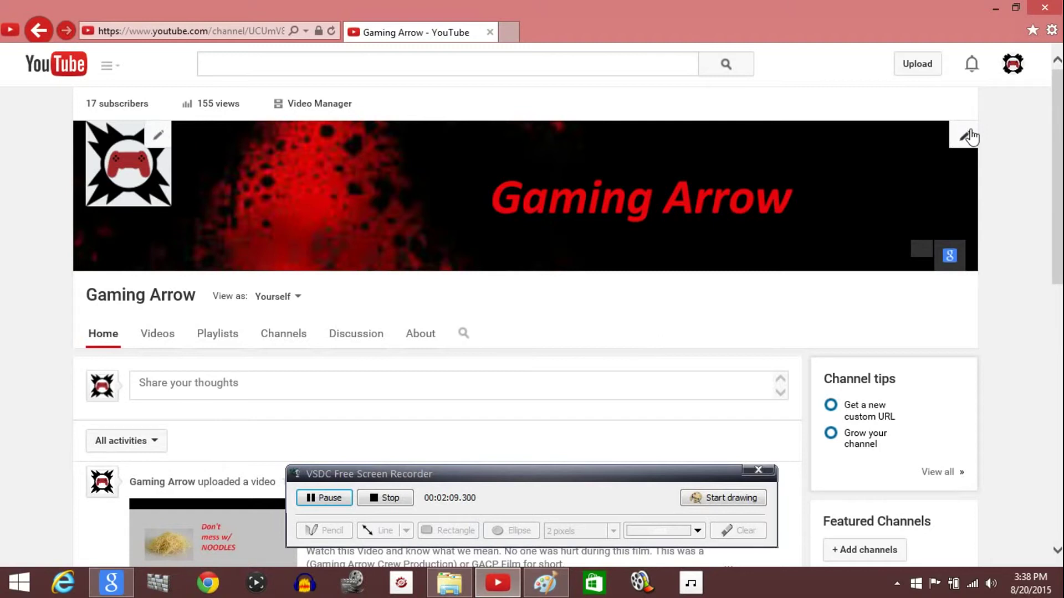
left_click(964, 136)
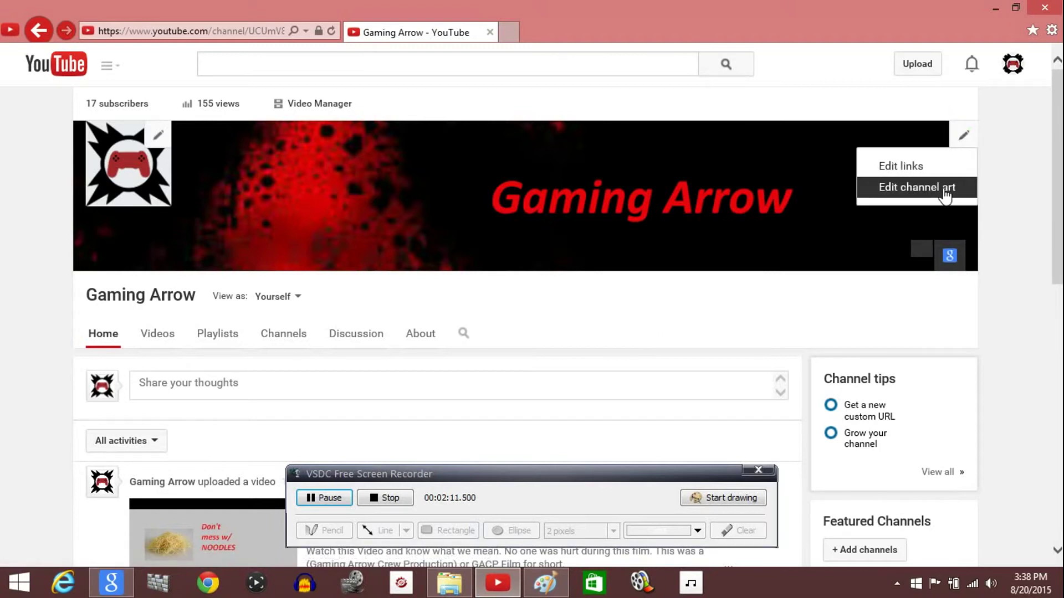
left_click(945, 188)
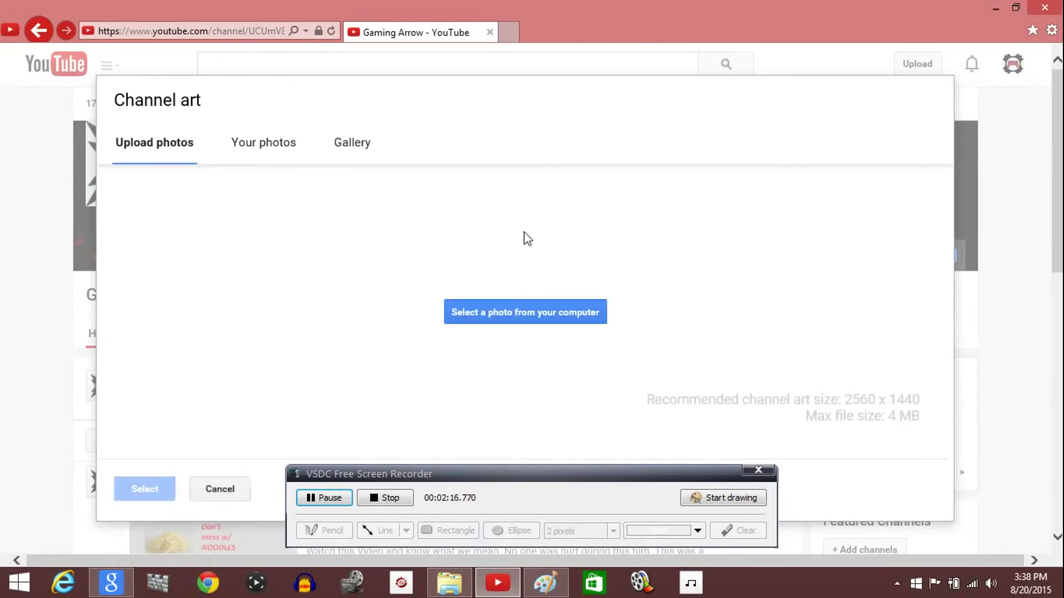
left_click(562, 350)
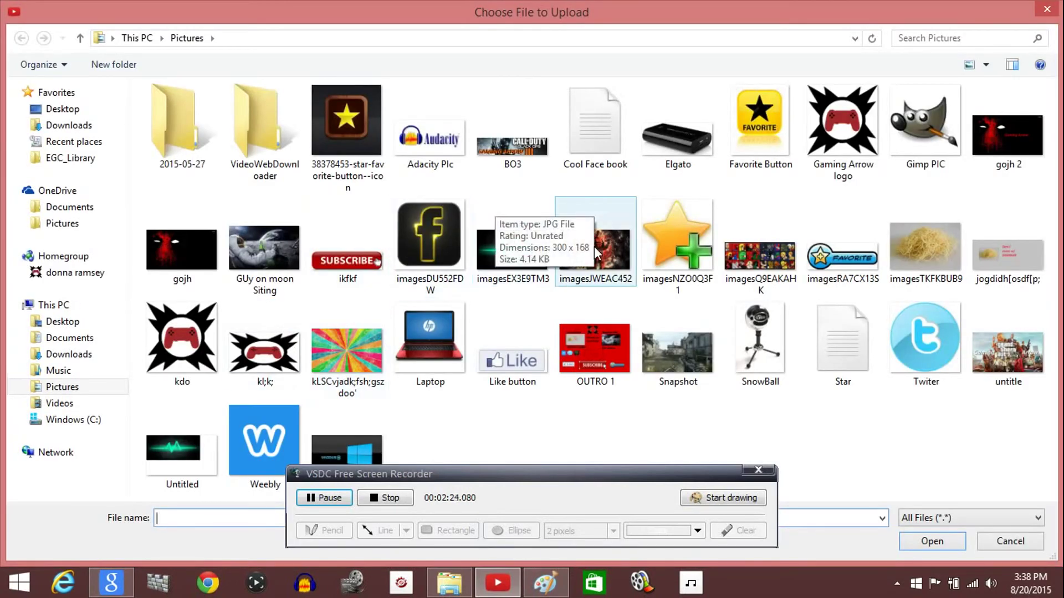
Upload gojh 2 from the Pictures library as the channel art
double_click(1003, 103)
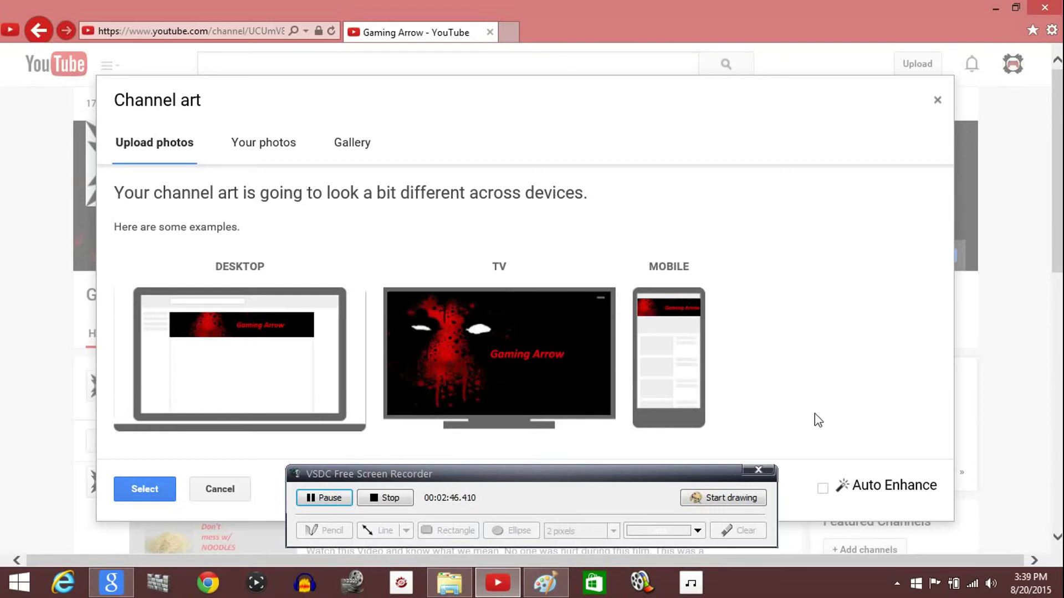
Confirm the previewed Gaming Arrow picture with Select in the Channel art dialog
left_click(154, 499)
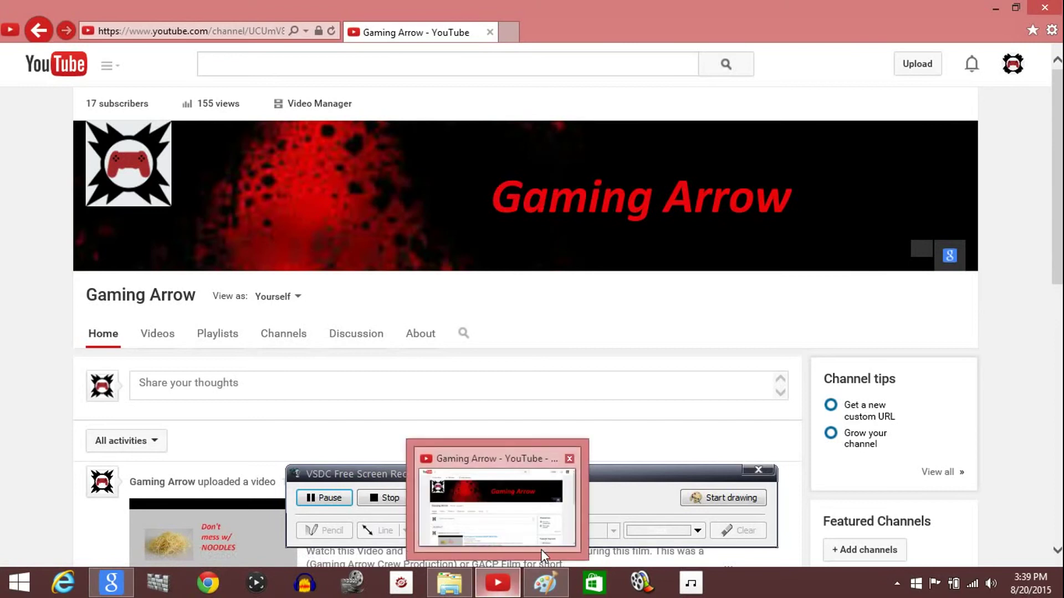
Start a new Paint picture without saving and paste in the Gaming Arrow logo from file
left_click(546, 584)
left_click(147, 98)
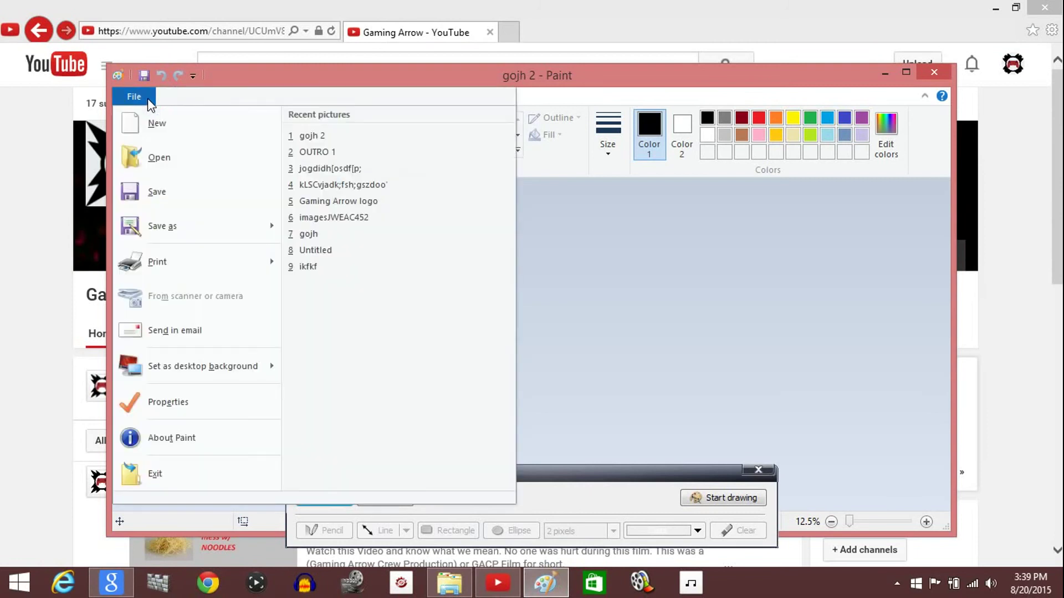
left_click(172, 126)
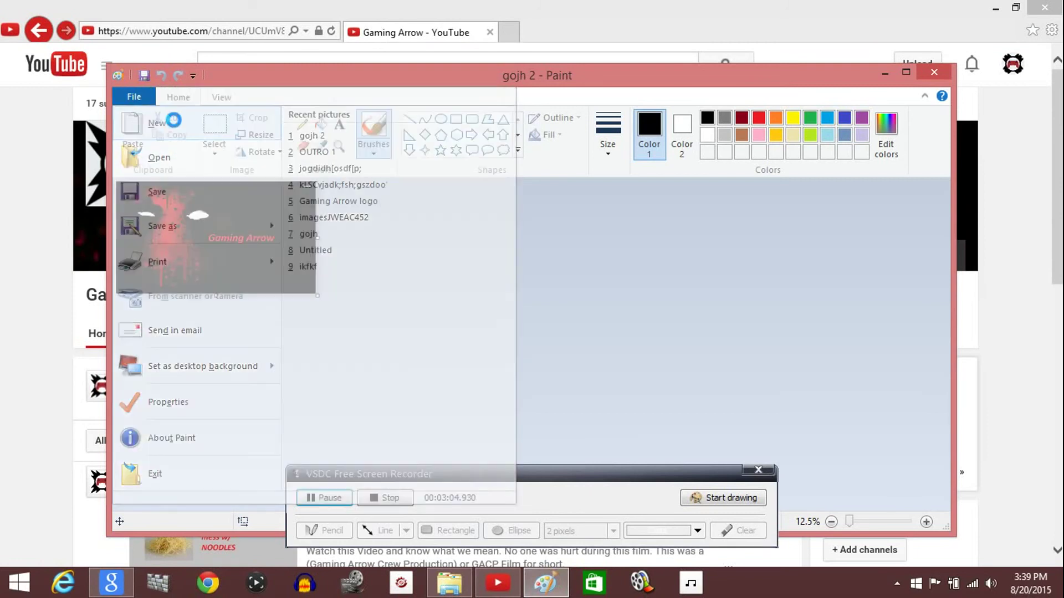
left_click(580, 318)
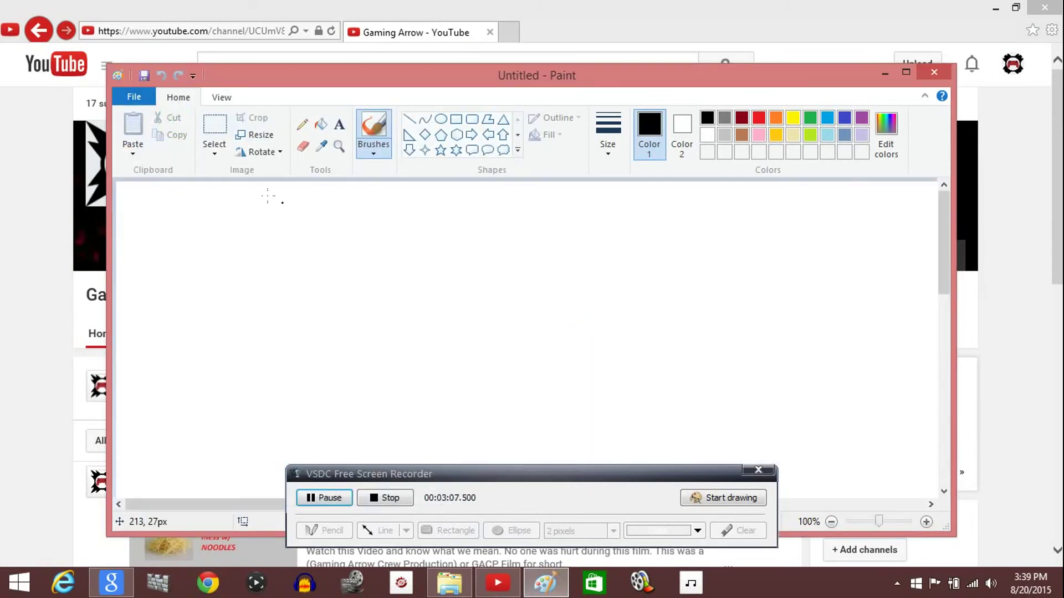
left_click(133, 155)
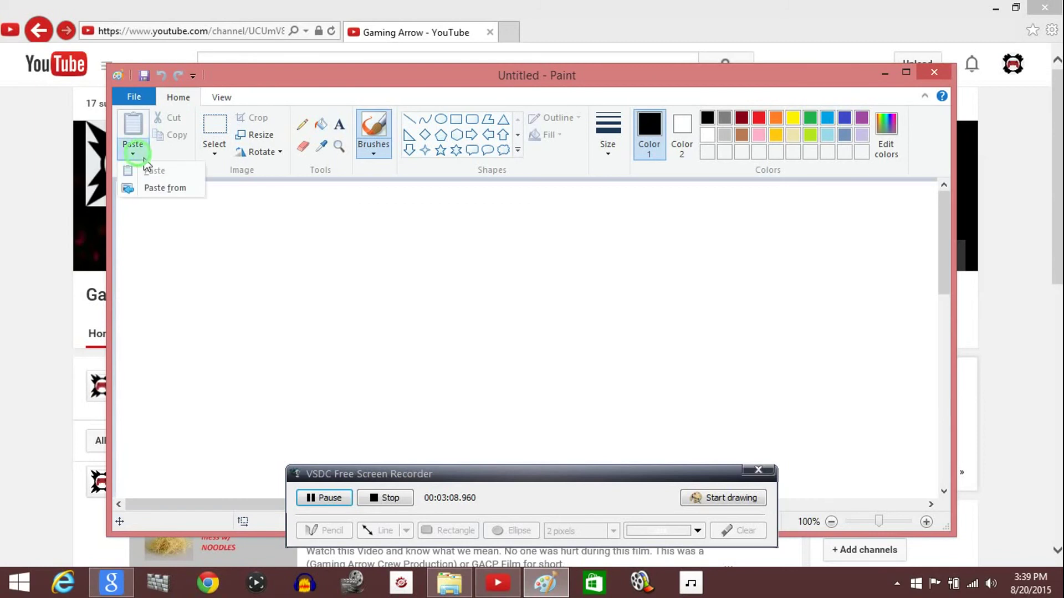
left_click(168, 187)
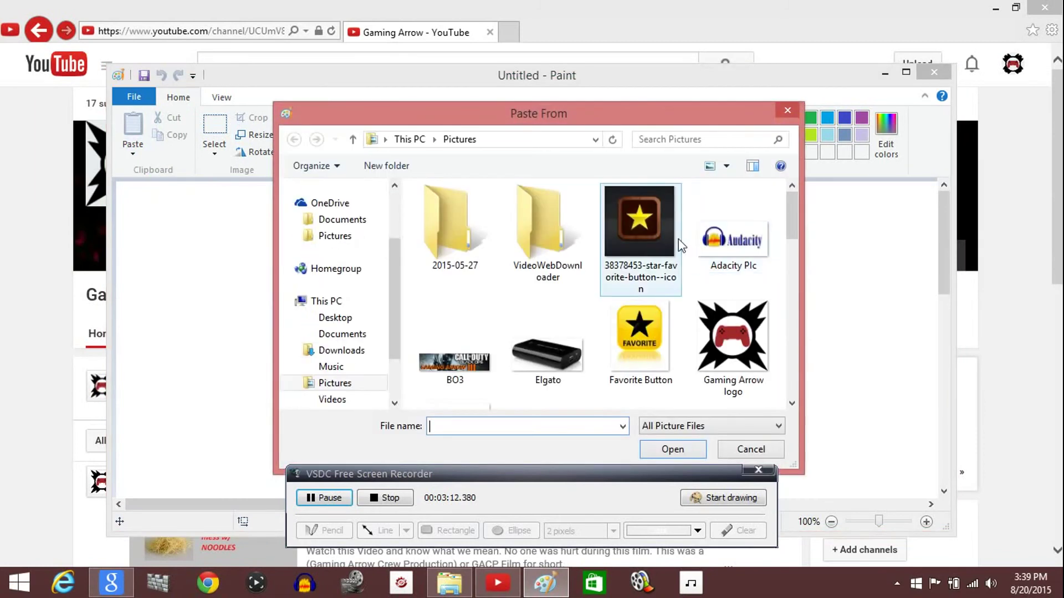
double_click(734, 350)
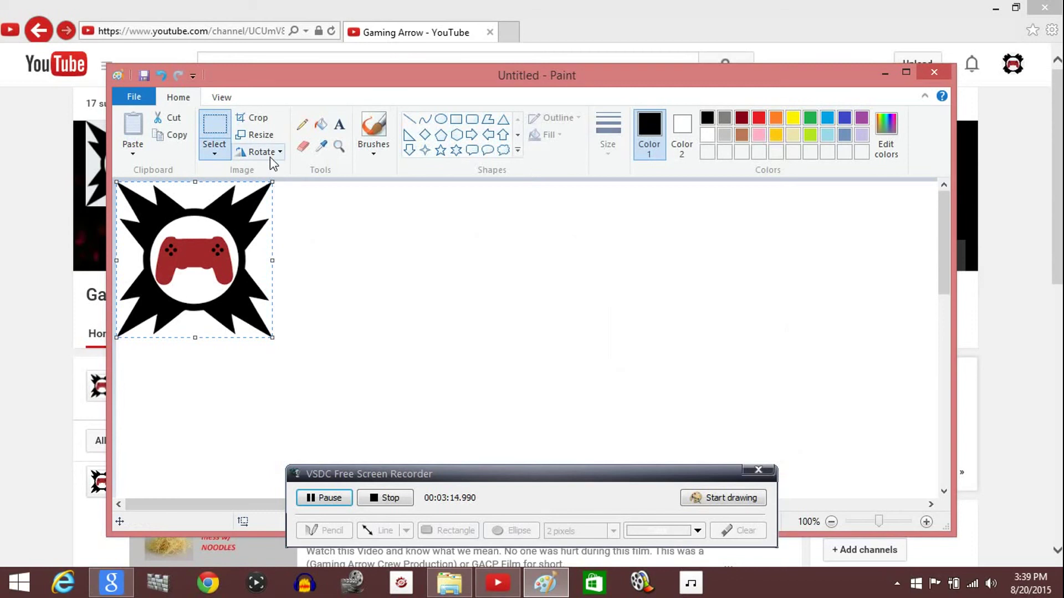
Resize the pasted logo to 250 x 250 pixels and return to YouTube
left_click(254, 135)
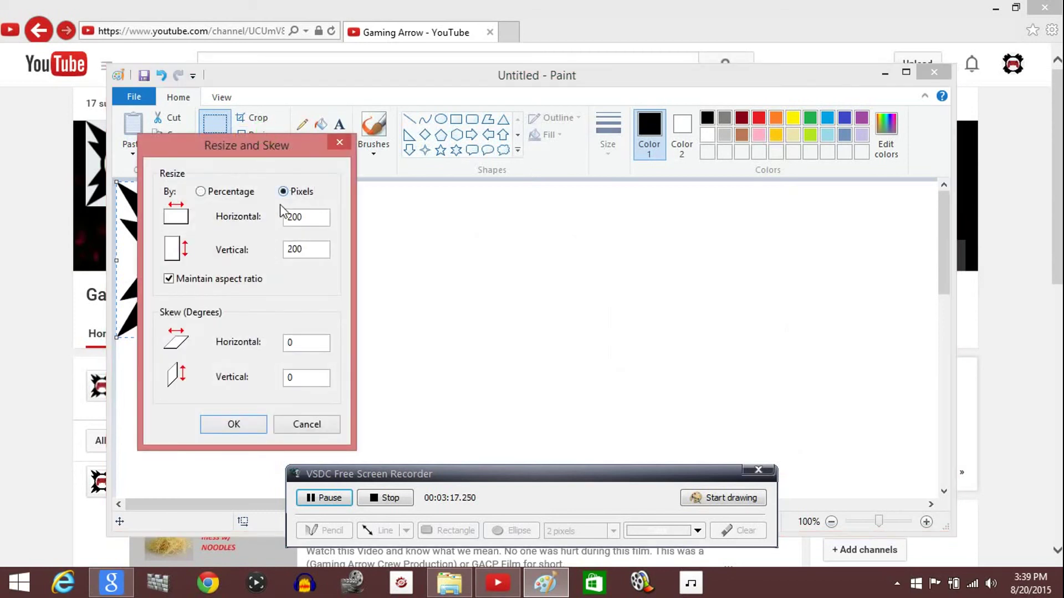
left_click(318, 217)
type("250")
double_click(319, 249)
type("2")
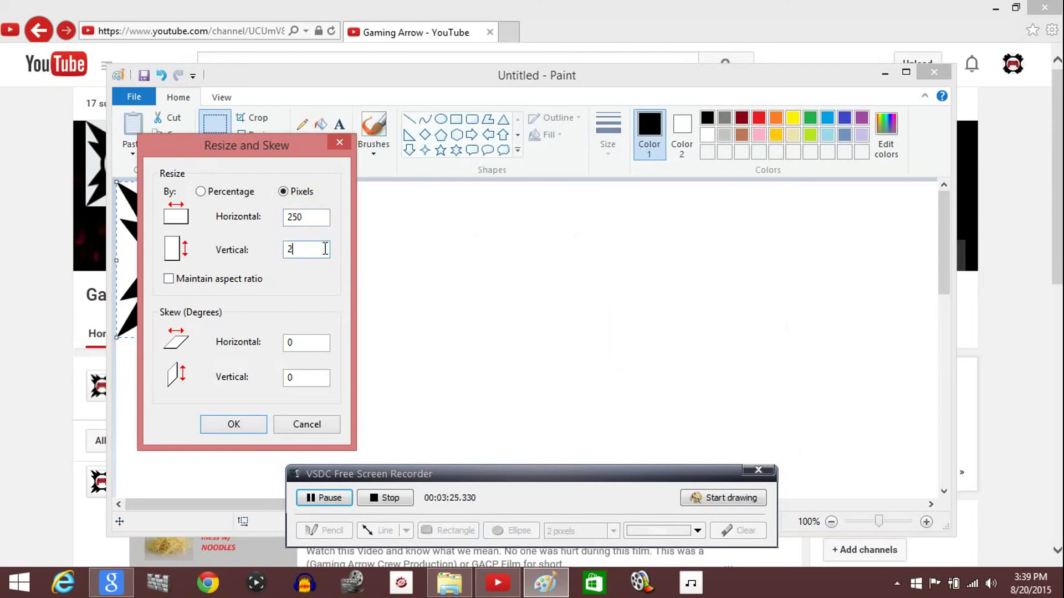
type("50")
left_click(209, 427)
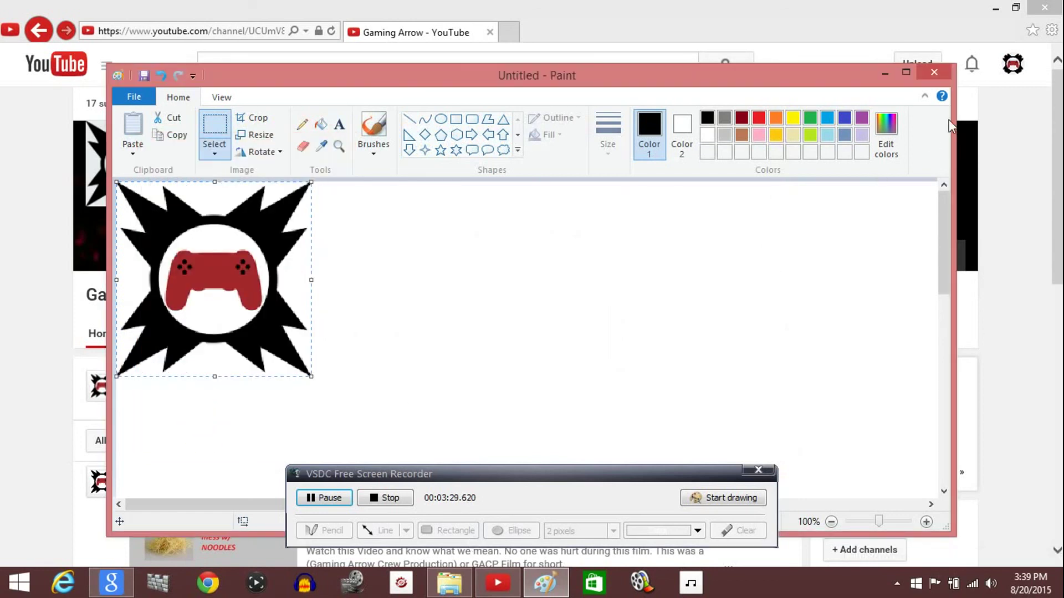
left_click(929, 60)
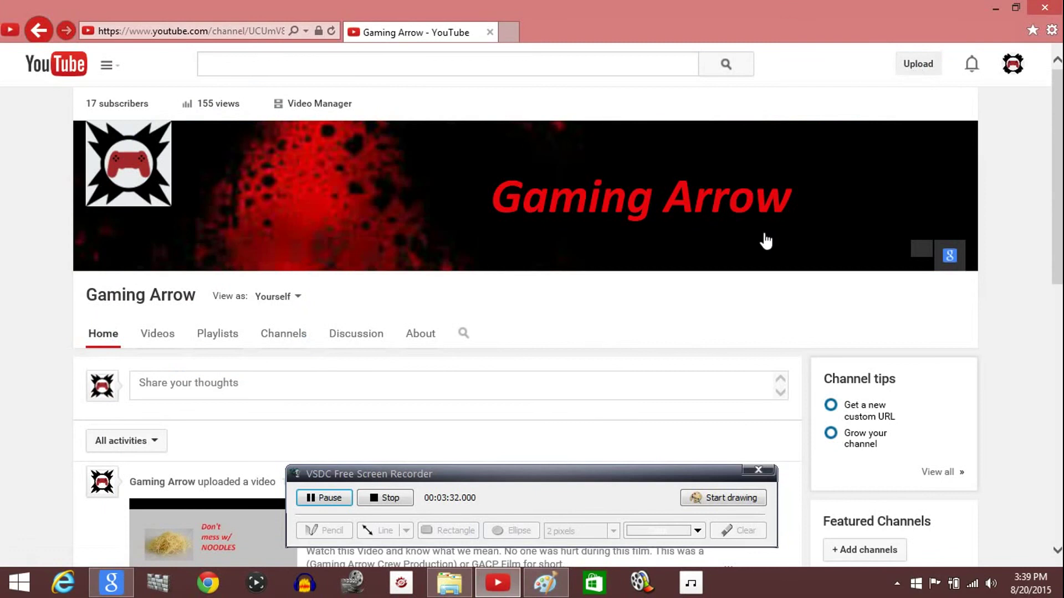